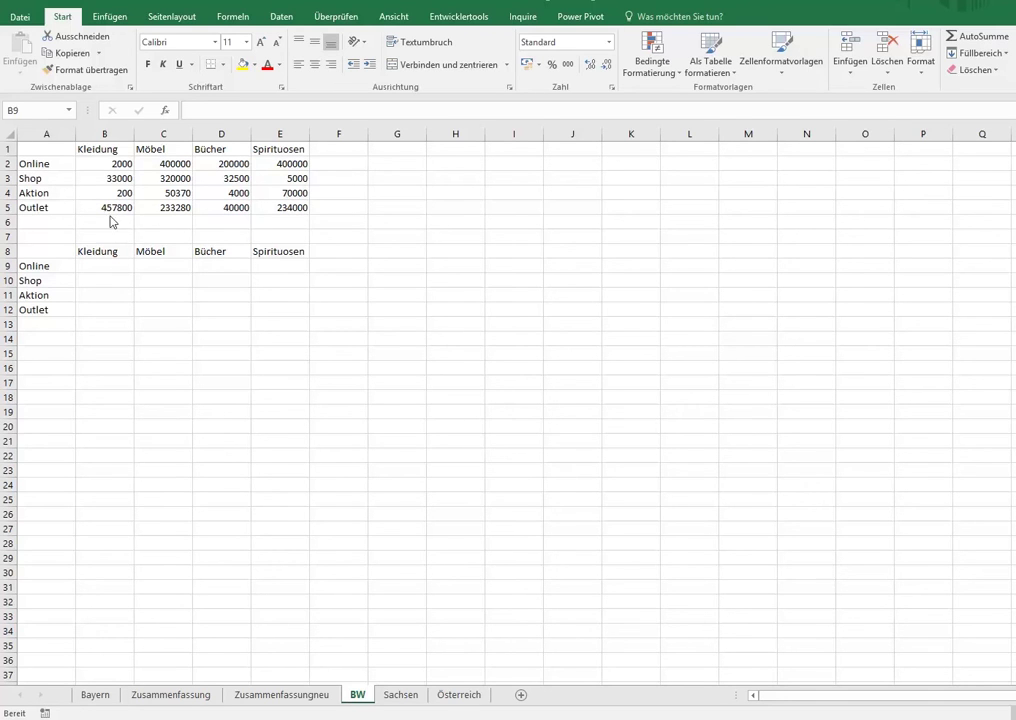
- AutoSum B6:E6 to total each category: 493000, 1003650, 276500 and 709000
key("ctrl+shift+End")
left_click_drag(119, 224, 259, 220)
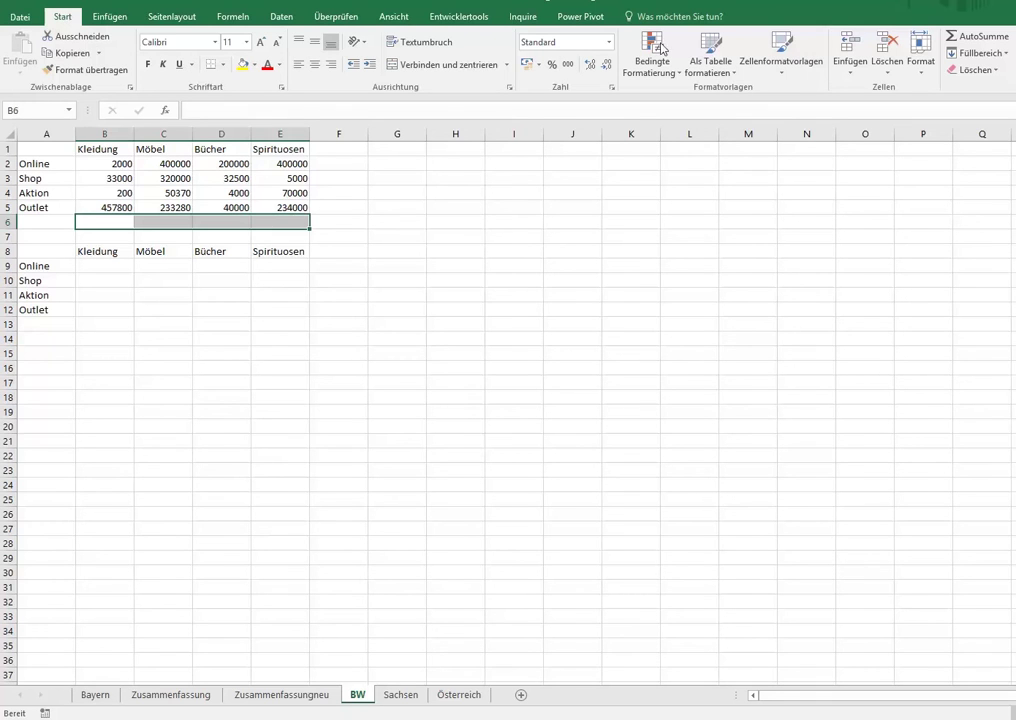
left_click(966, 38)
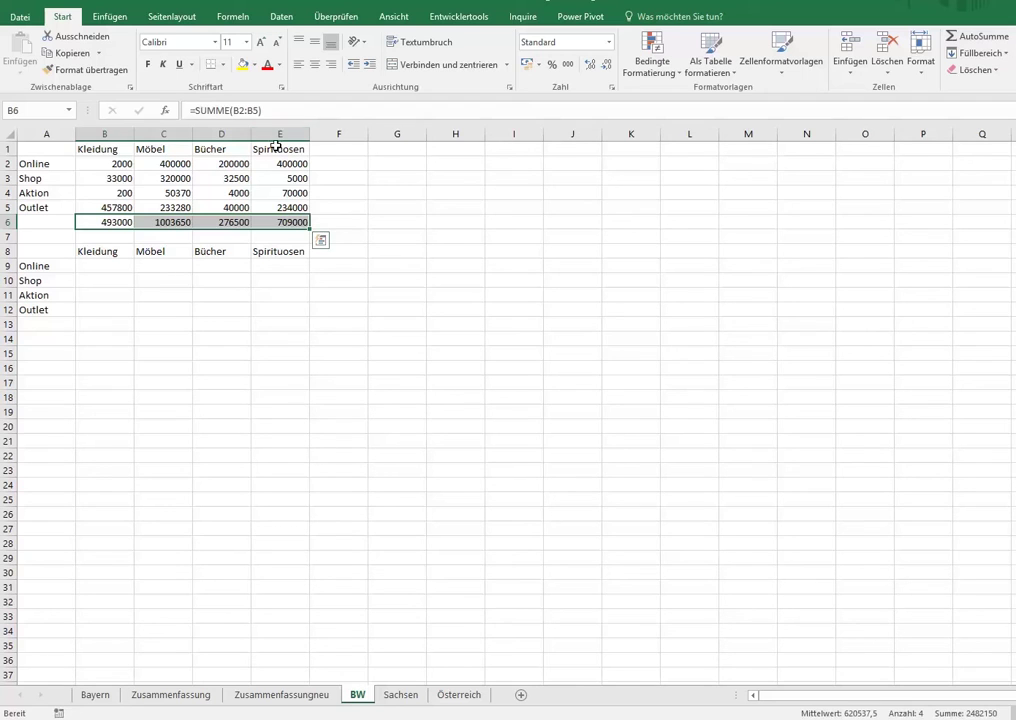
left_click(324, 221)
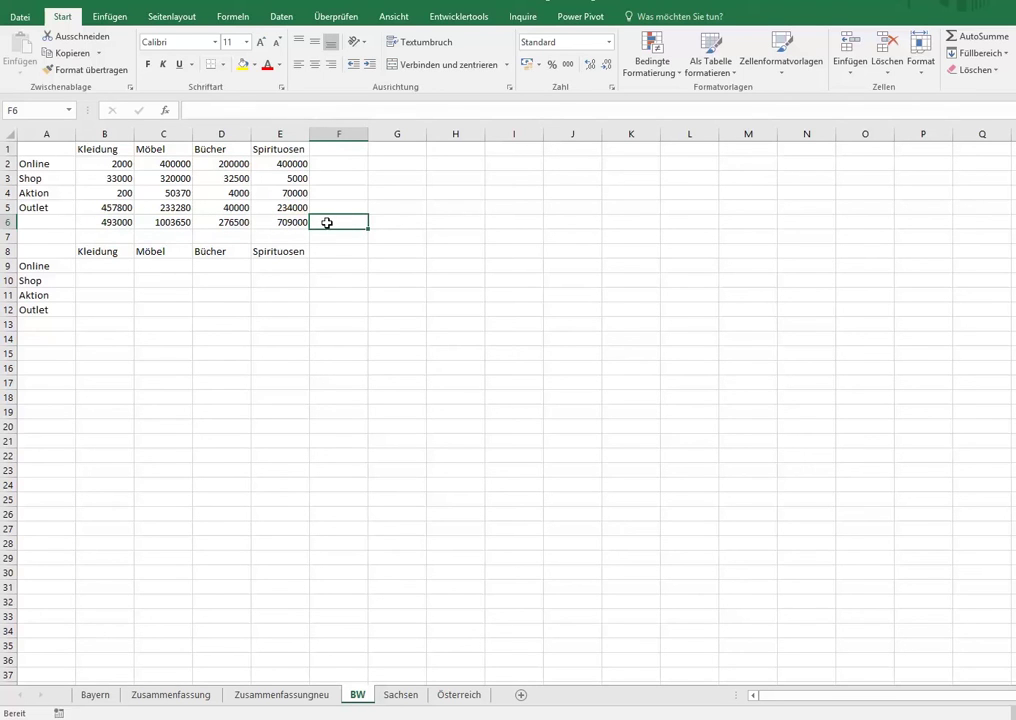
- AutoSum the four column totals into F6 (2482150) and colour it red
left_click(962, 36)
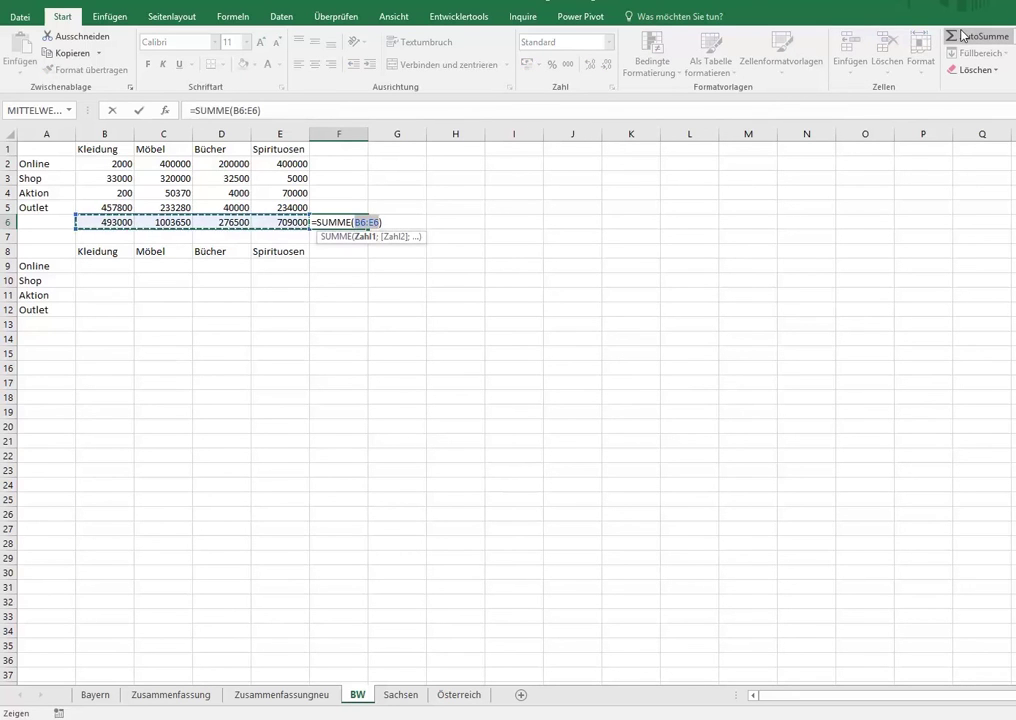
key("Return")
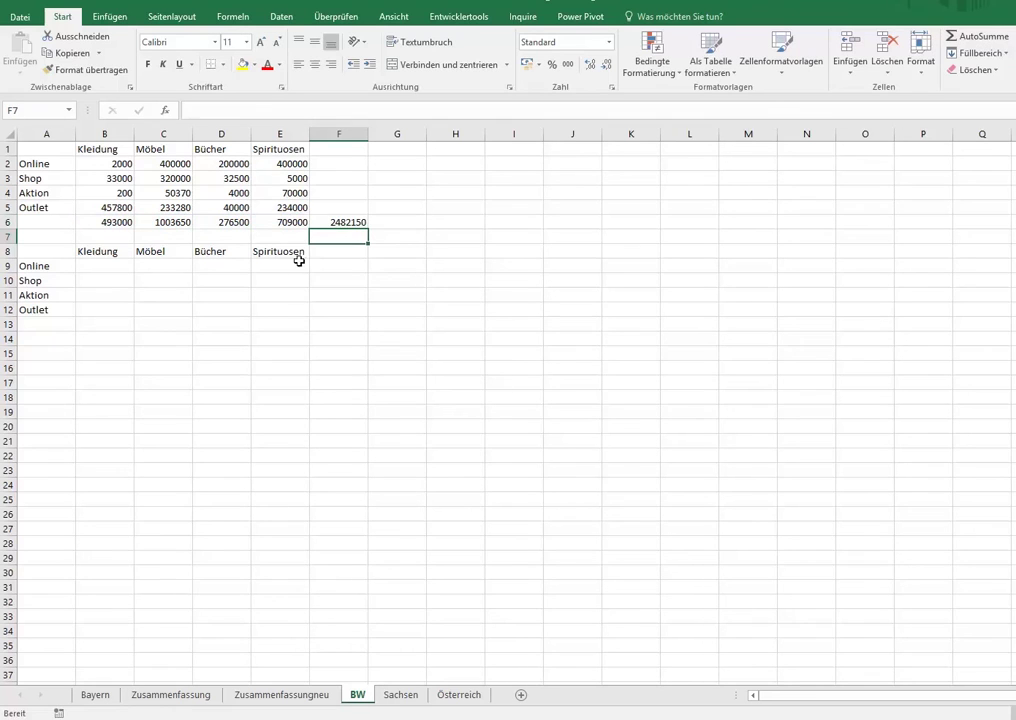
left_click(346, 224)
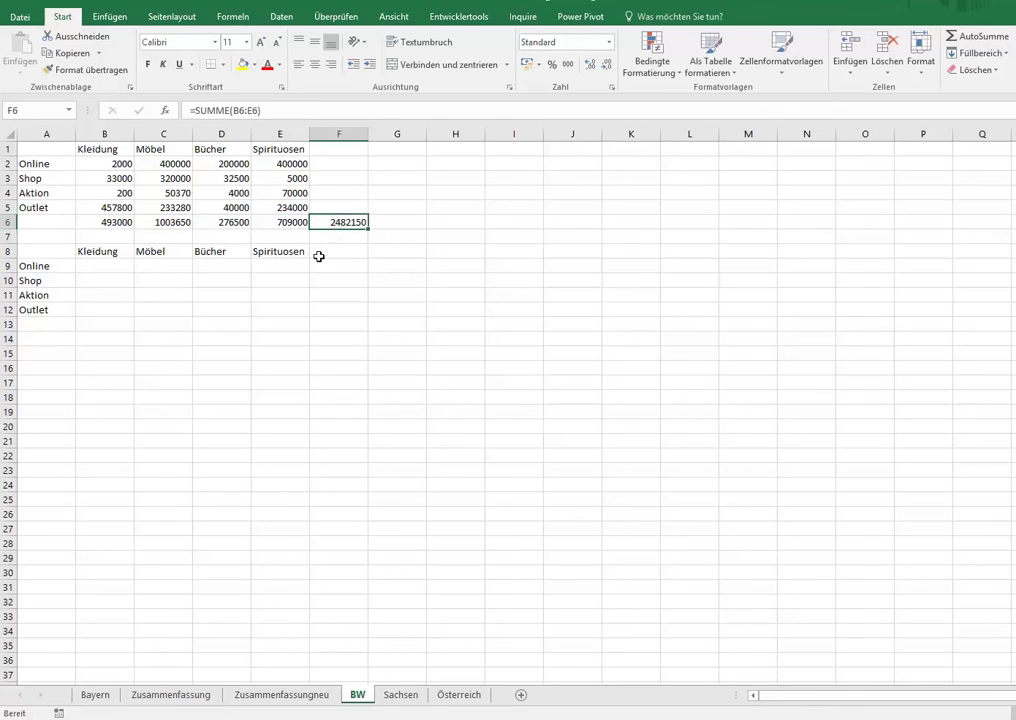
left_click(268, 66)
left_click(102, 269)
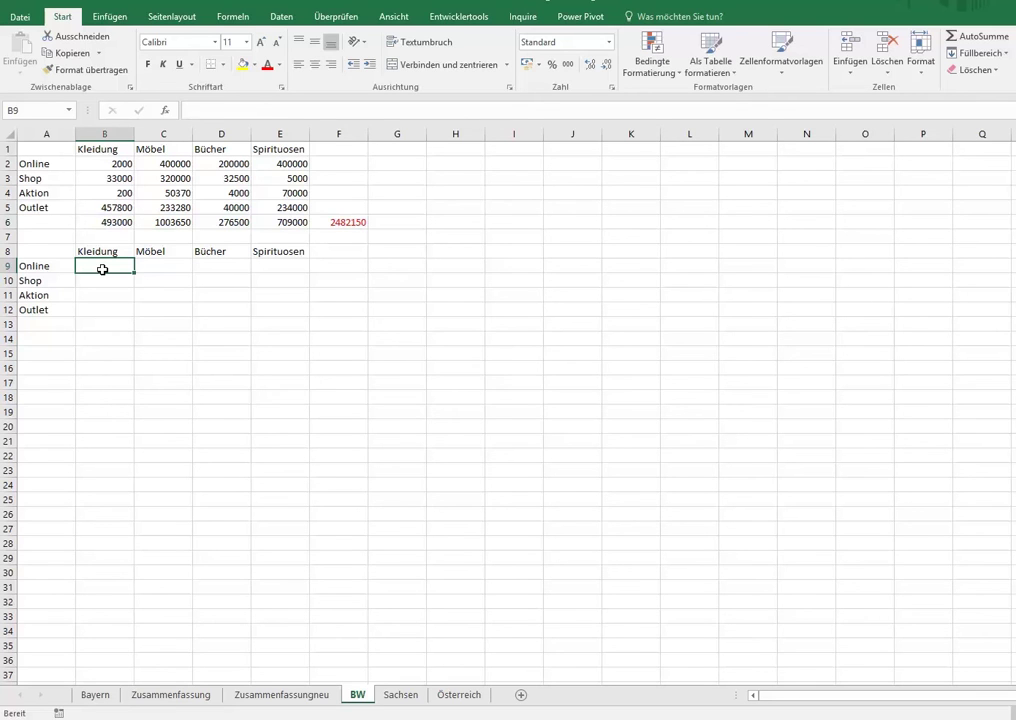
- Enter the formula =B2/F6 in B9
type("=")
key("BackSpace")
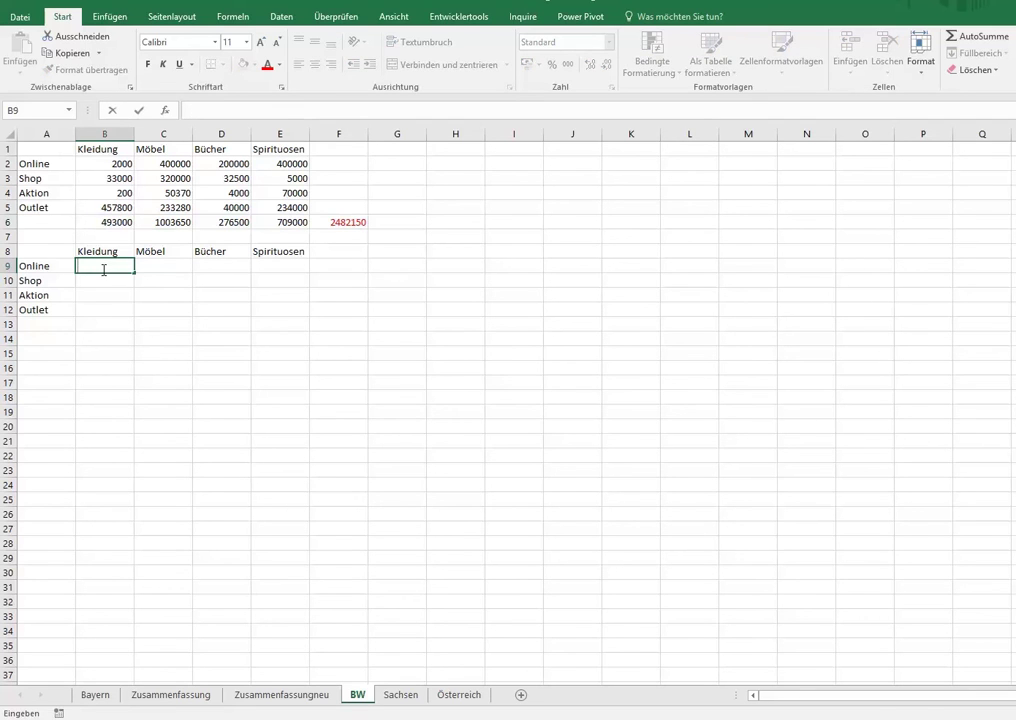
type("=")
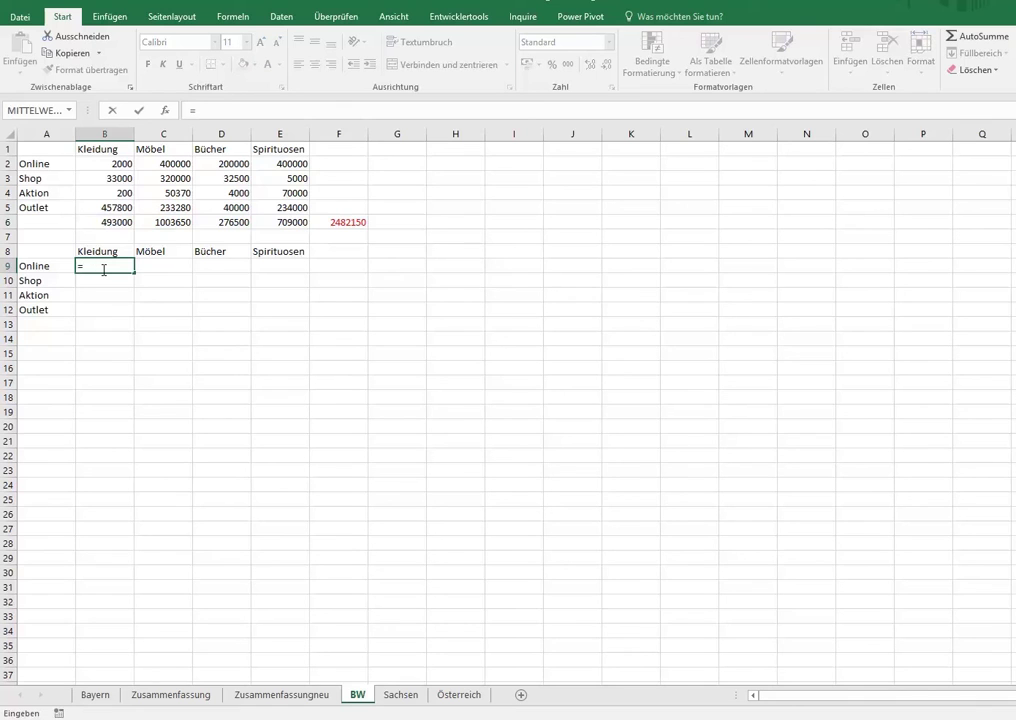
left_click(107, 163)
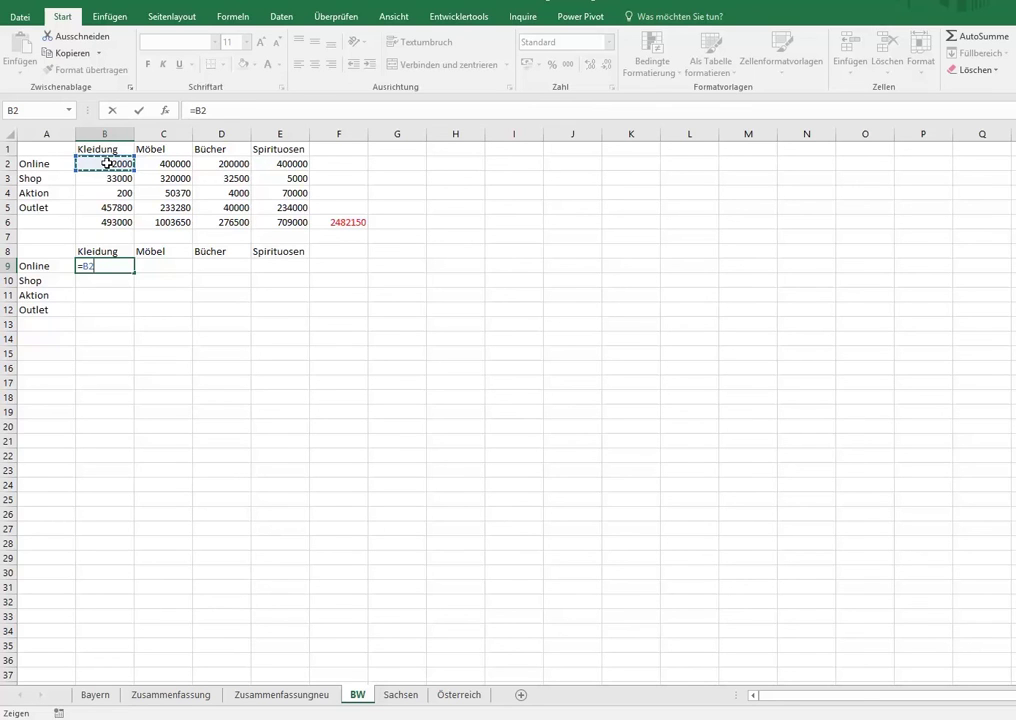
type("/")
left_click(337, 229)
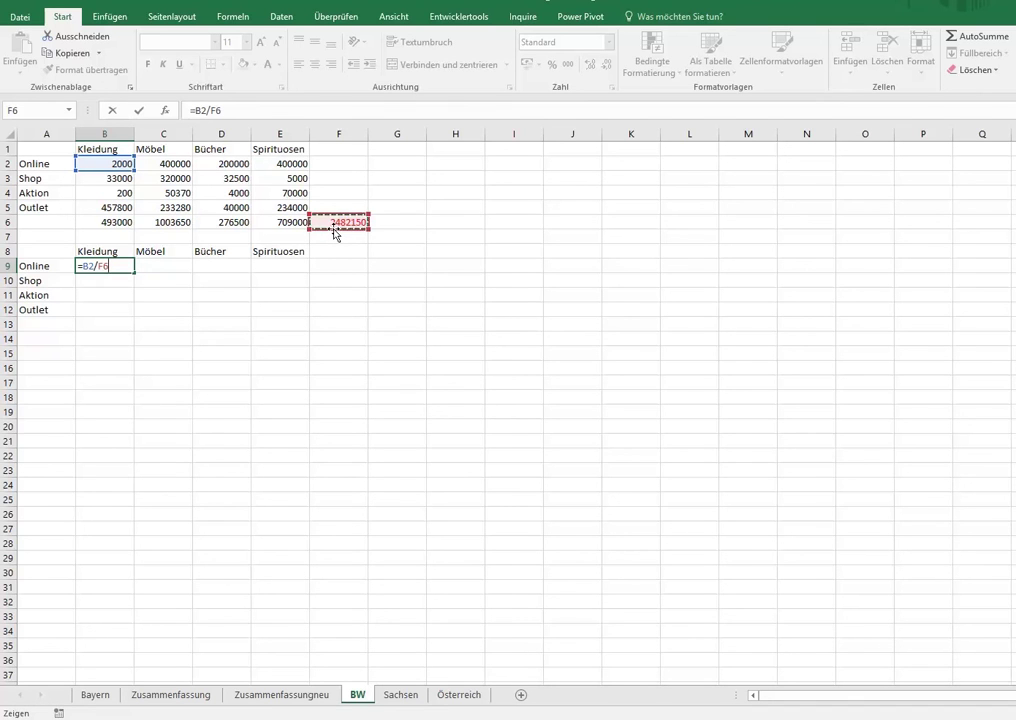
- Make the F6 reference absolute so B9 reads =B2/$F$6, and confirm it
key("F2")
key("Left")
key("Left")
type("&")
key("BackSpace")
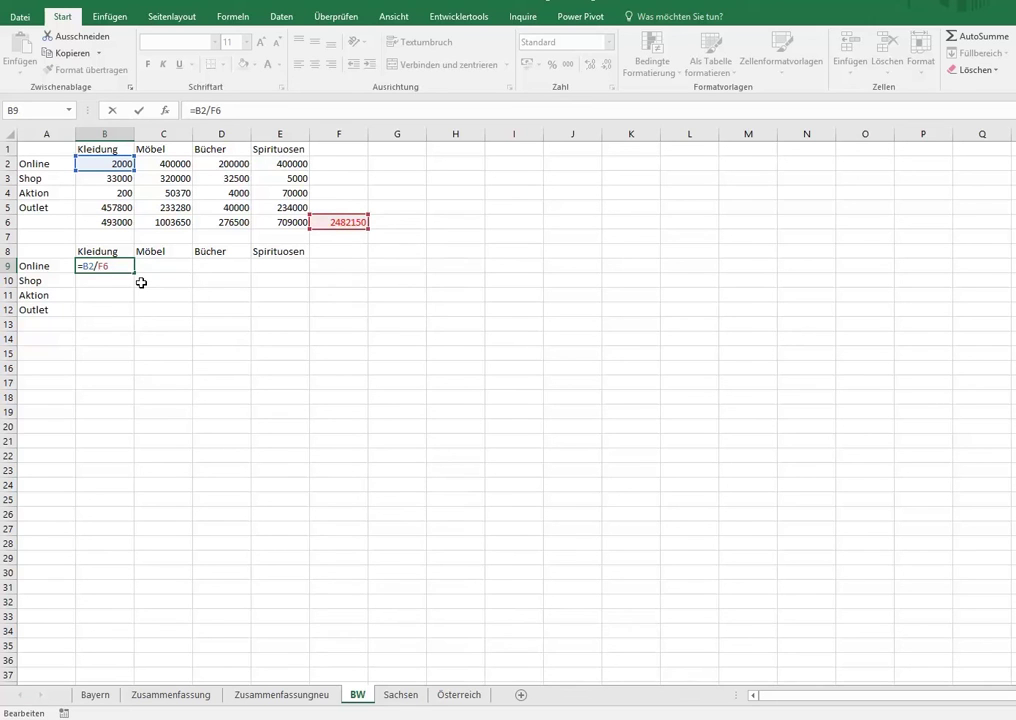
type("$")
left_click_drag(98, 266, 125, 265)
type("$")
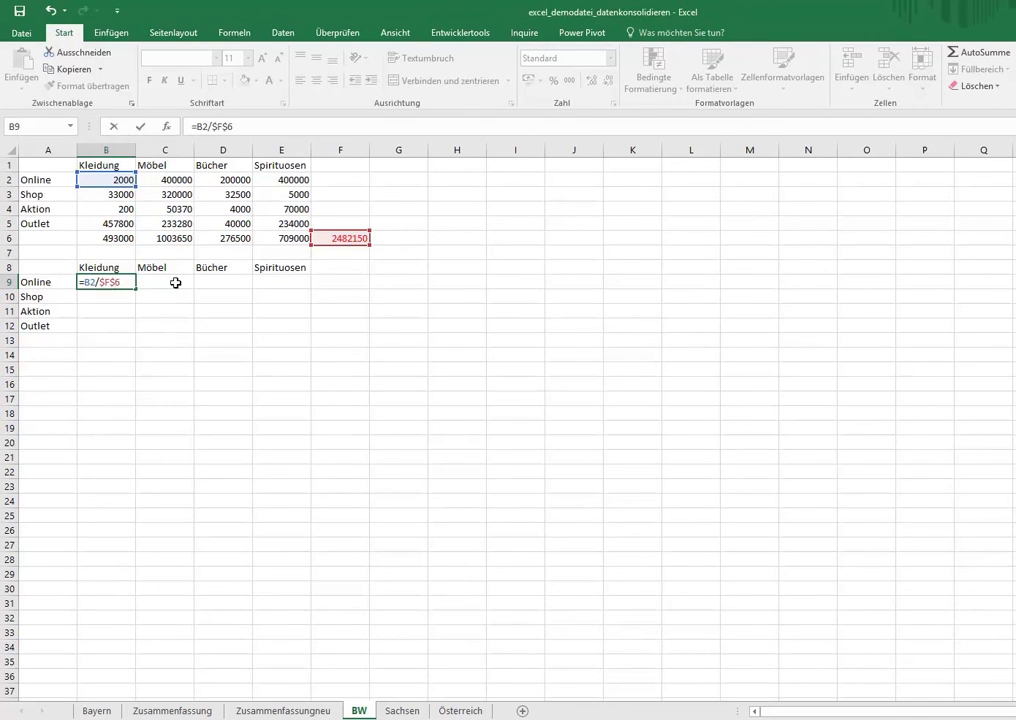
key("Tab")
- Format B9 as a percentage with three decimals (0,081%) and close the Creative Cloud pop-up
left_click(97, 282)
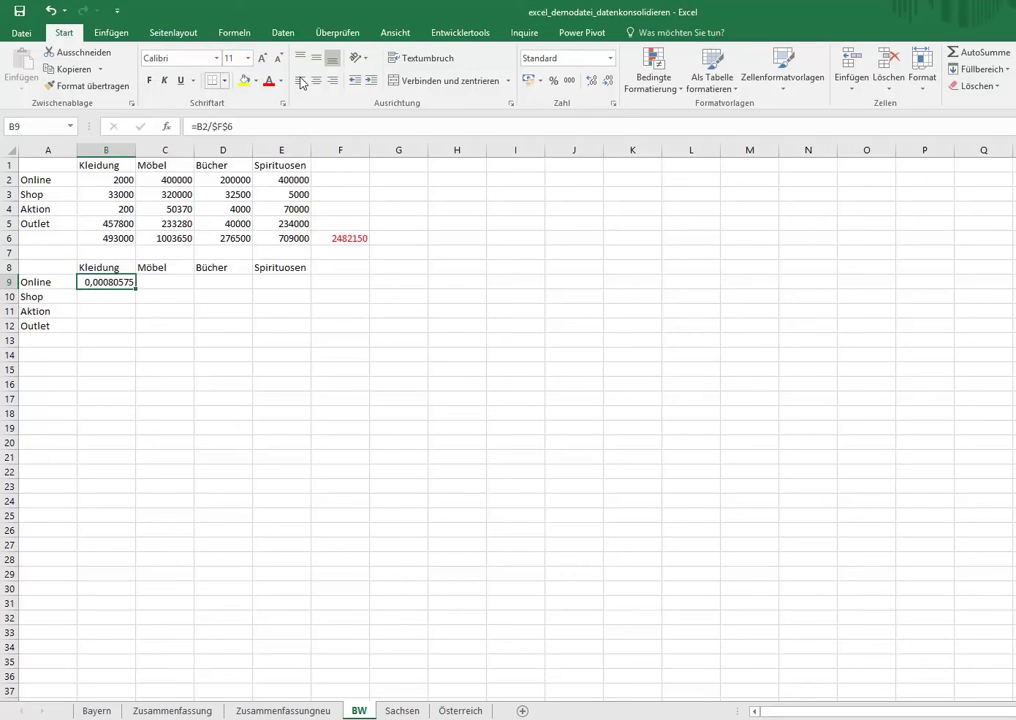
left_click(556, 88)
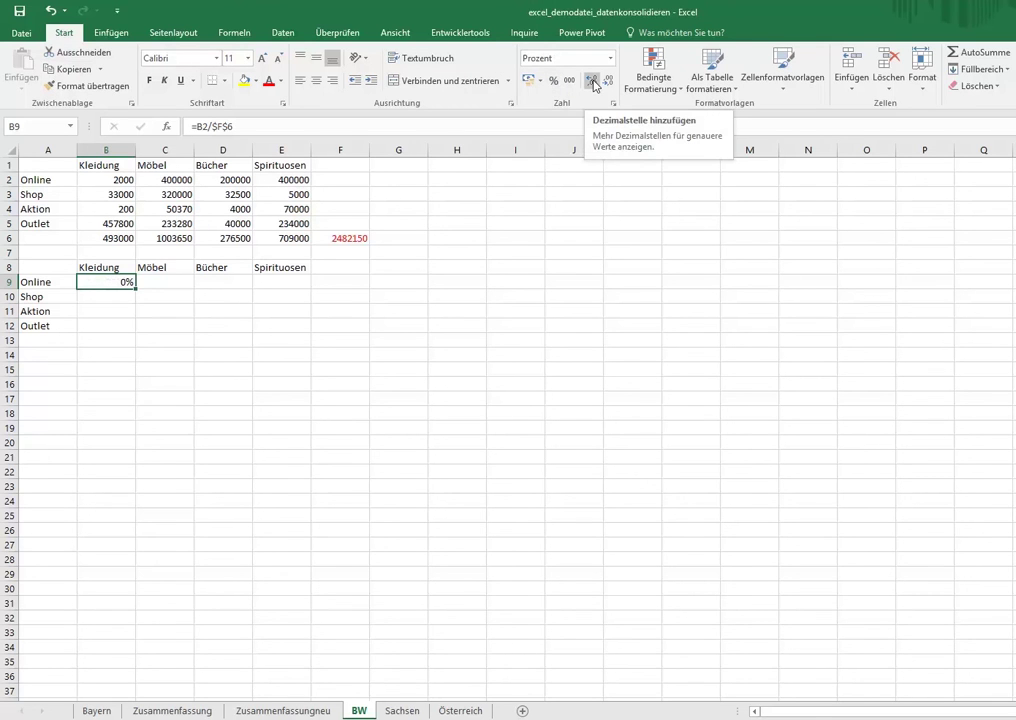
left_click(594, 82)
left_click(594, 82)
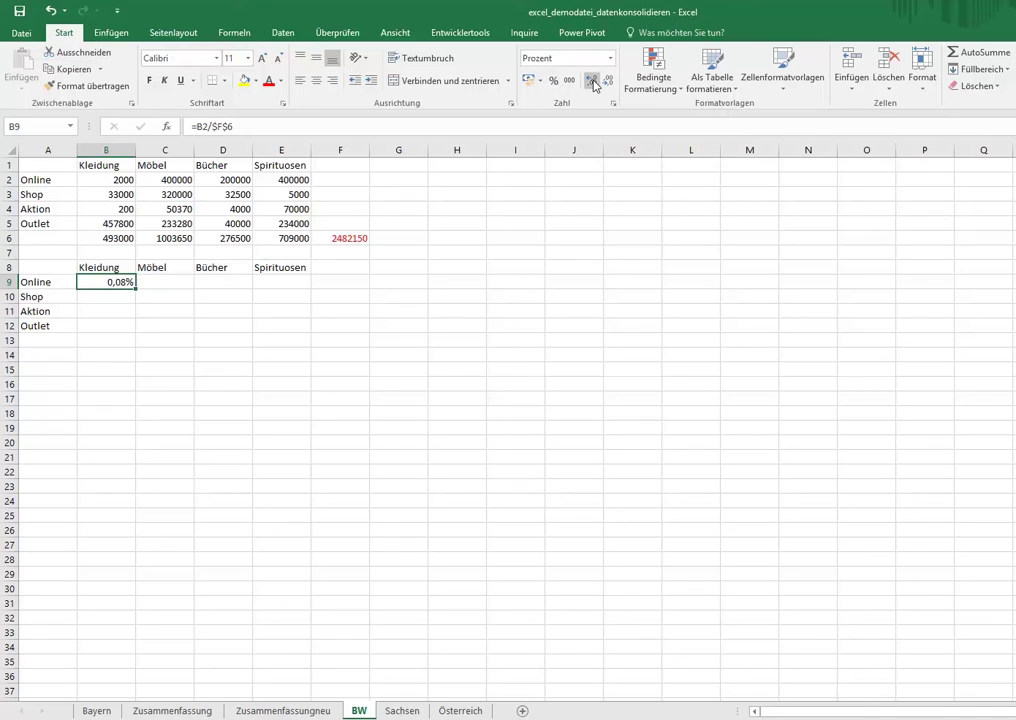
left_click(594, 82)
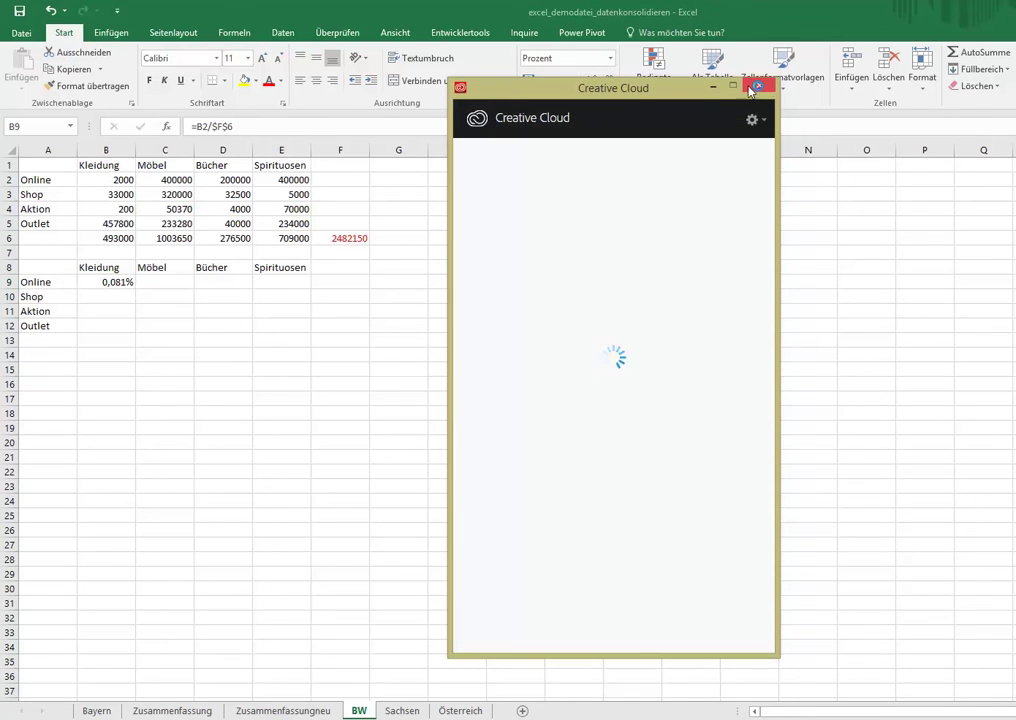
left_click(748, 84)
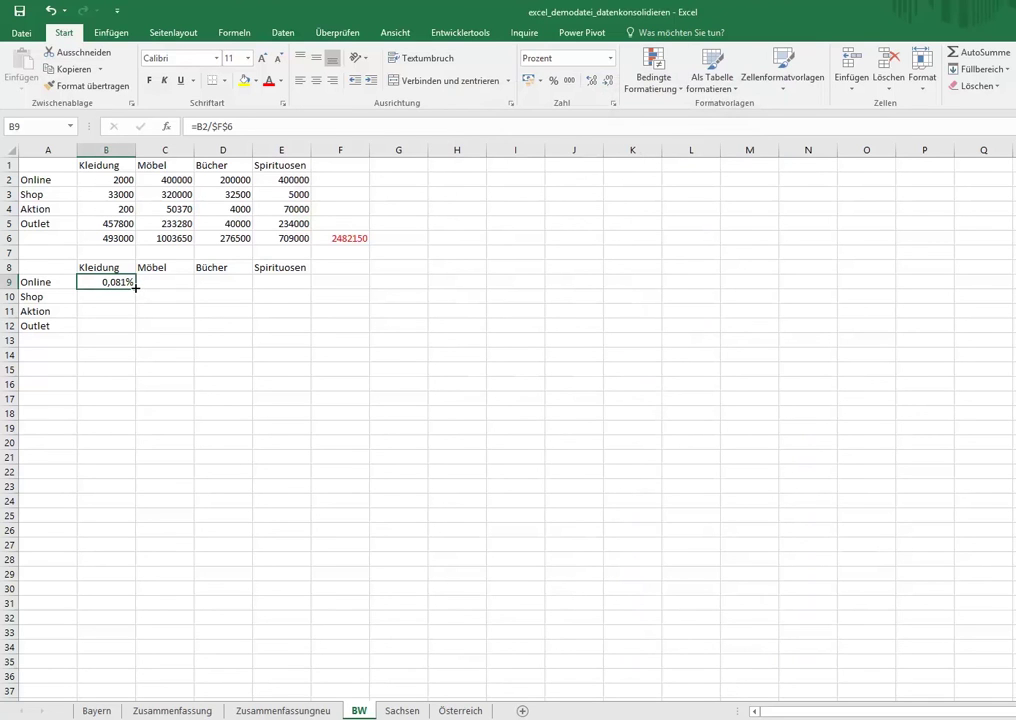
- Copy the B9 share formula down to B12 and across to column E
left_click_drag(134, 287, 133, 336)
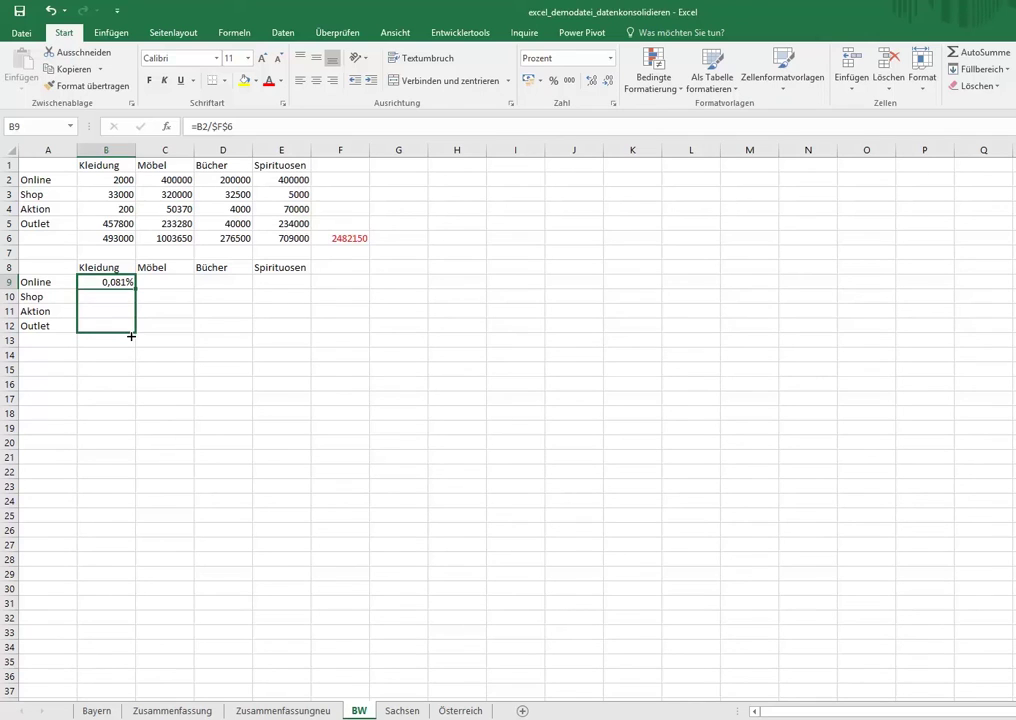
left_click_drag(131, 336, 133, 335)
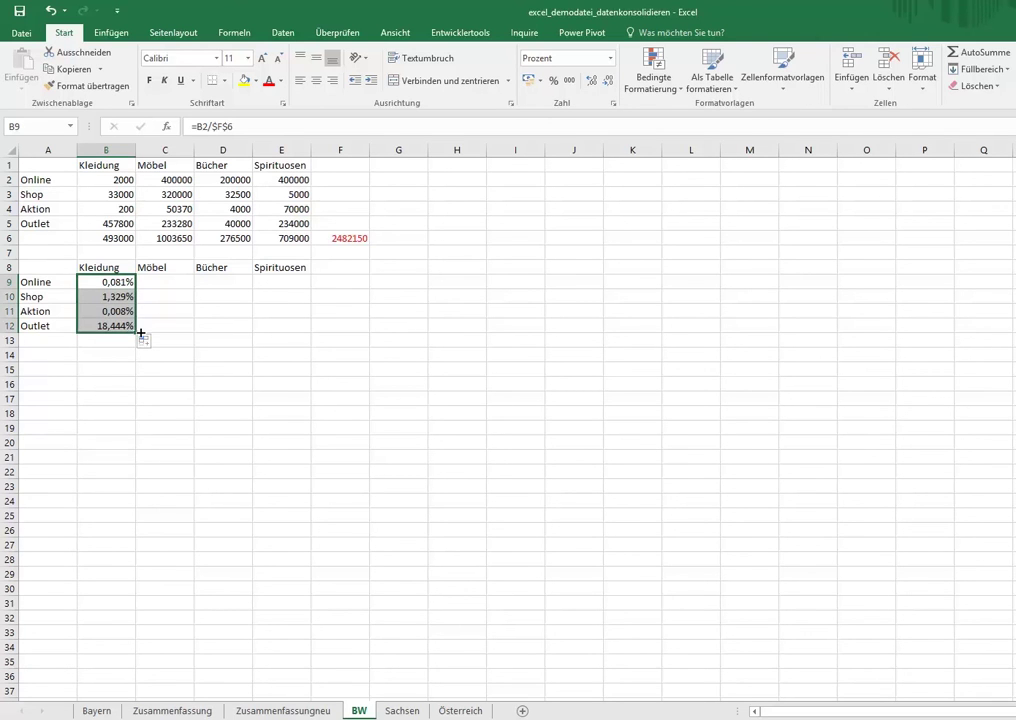
left_click_drag(135, 333, 303, 337)
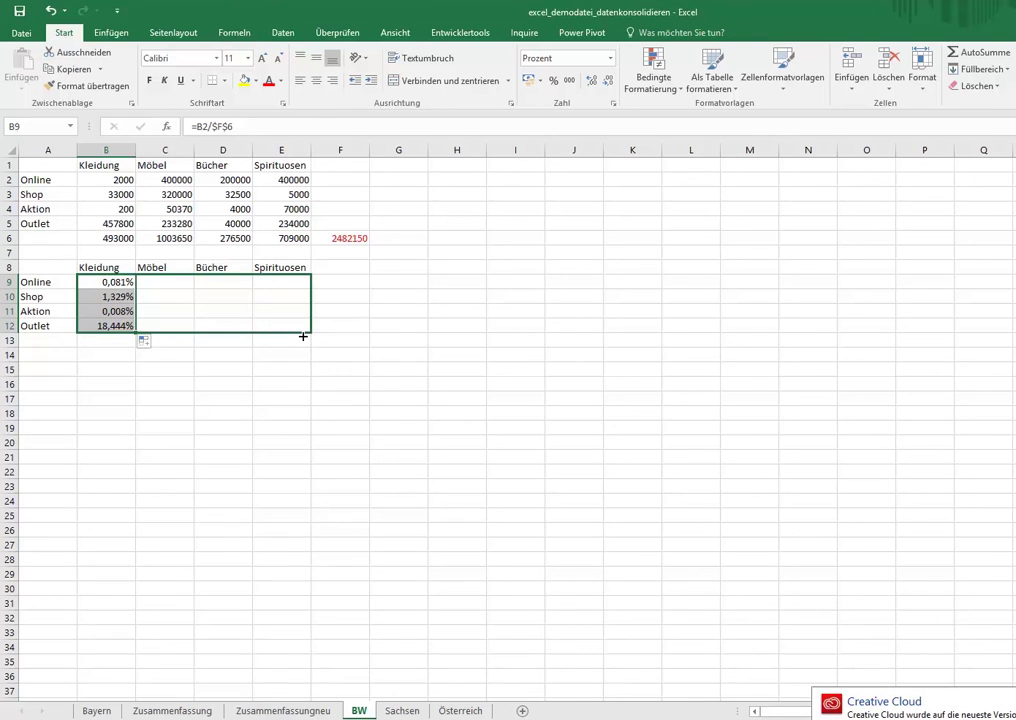
left_click_drag(303, 336, 300, 334)
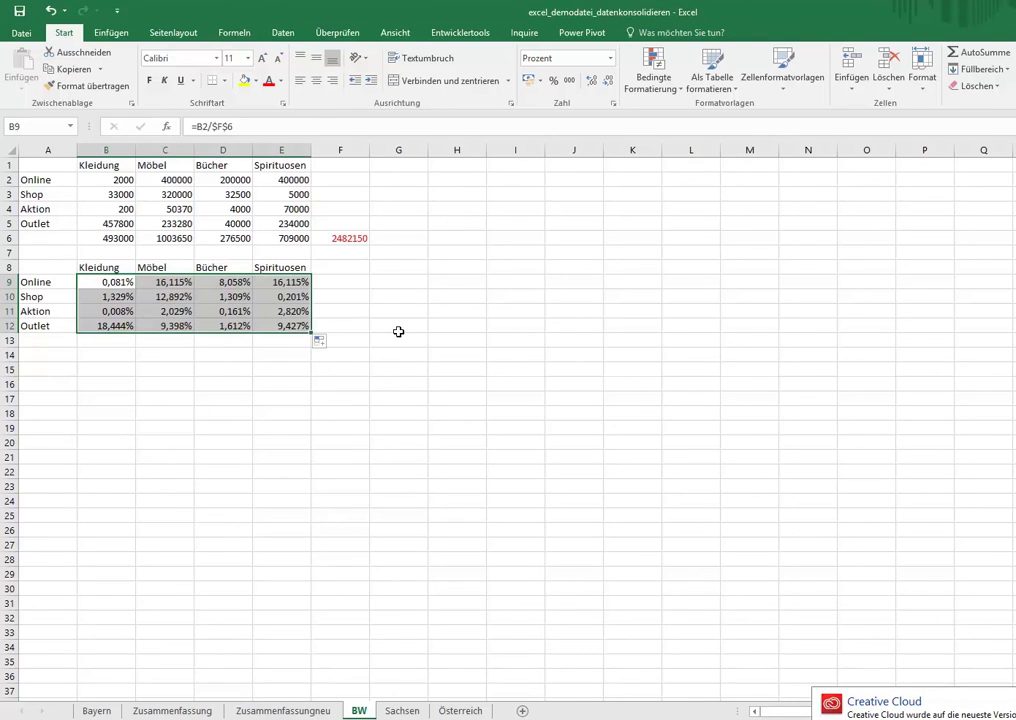